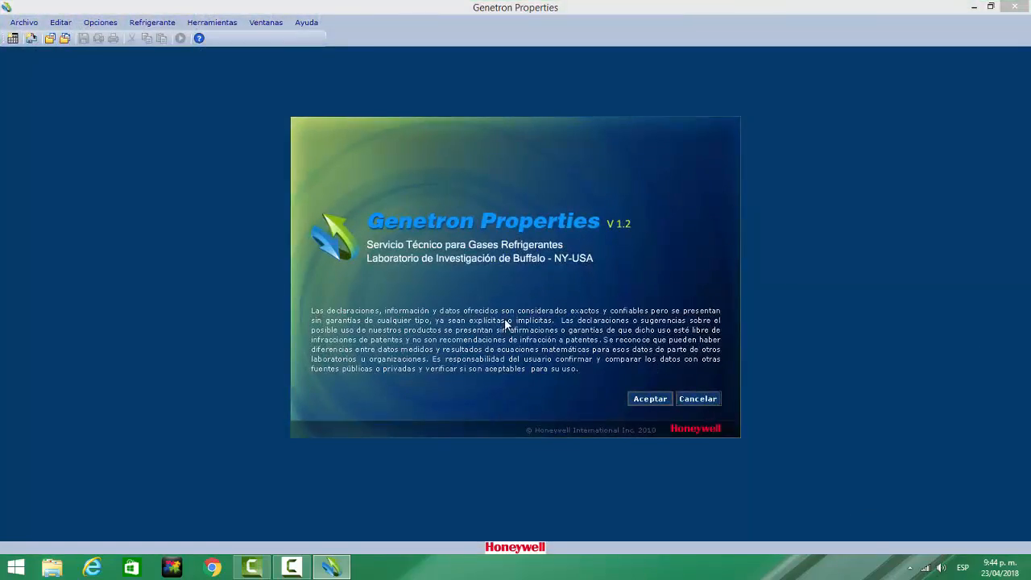
Step: Accept the disclaimer and create a basic refrigeration cycle (Ciclo Básico)
left_click(635, 399)
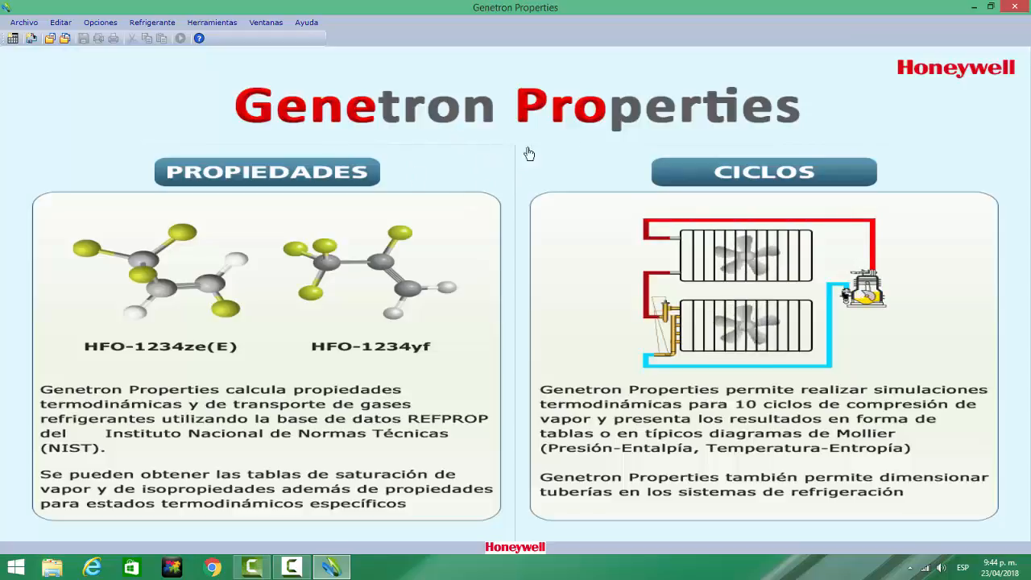
left_click(703, 176)
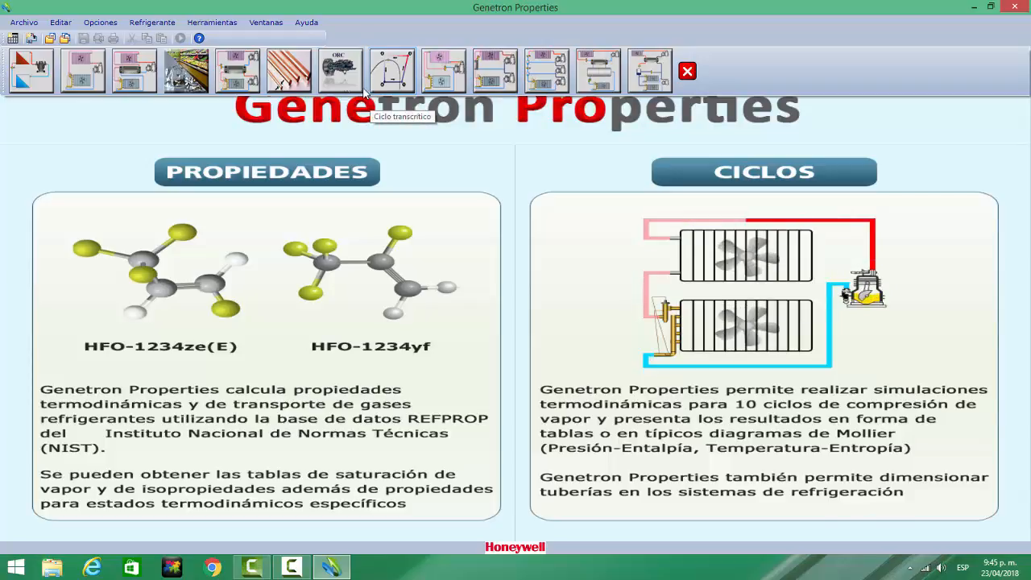
left_click(84, 72)
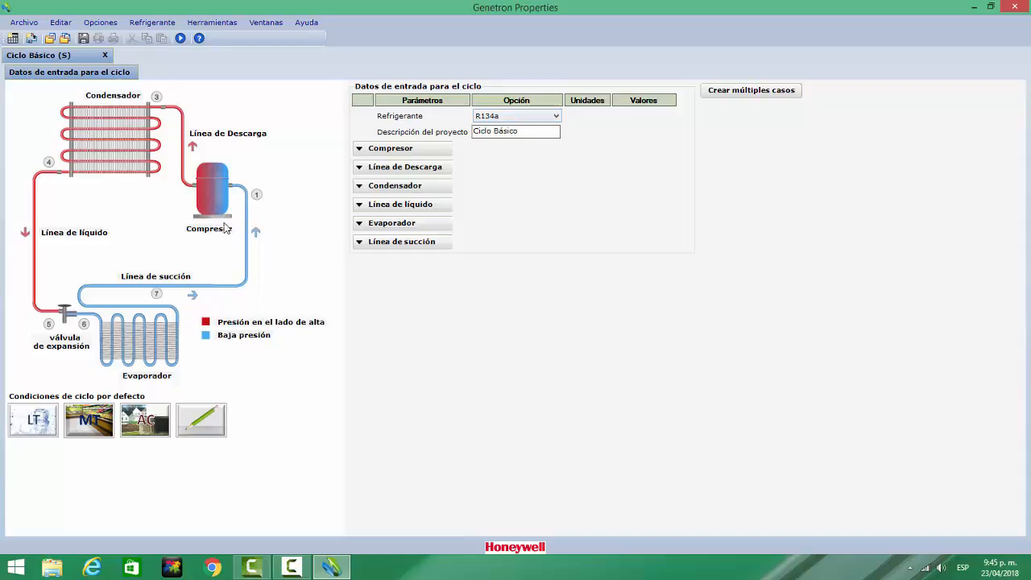
Step: Set the pressure unit to psia in the unit settings and accept the change
left_click(100, 23)
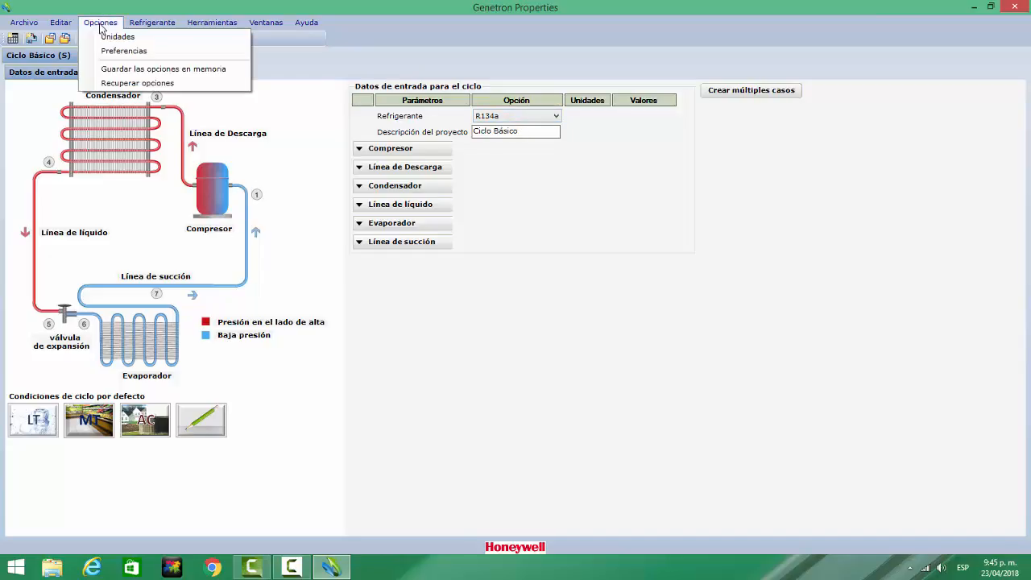
left_click(109, 36)
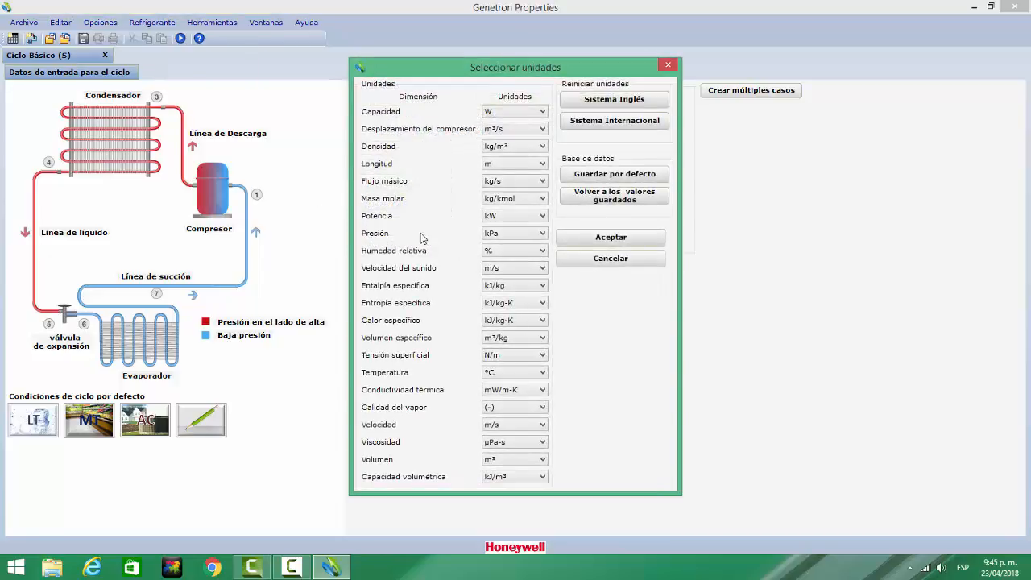
left_click(542, 234)
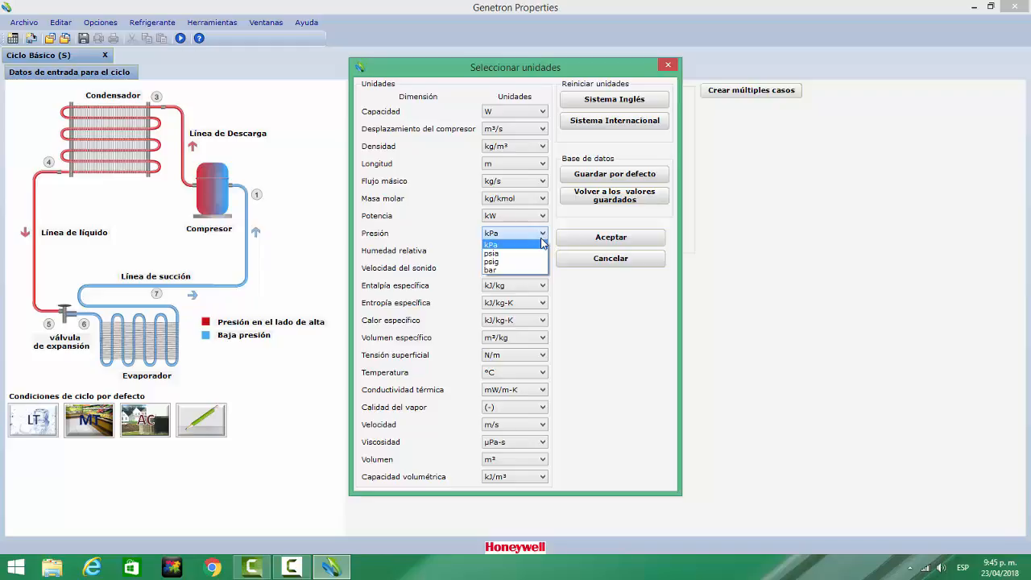
left_click(512, 255)
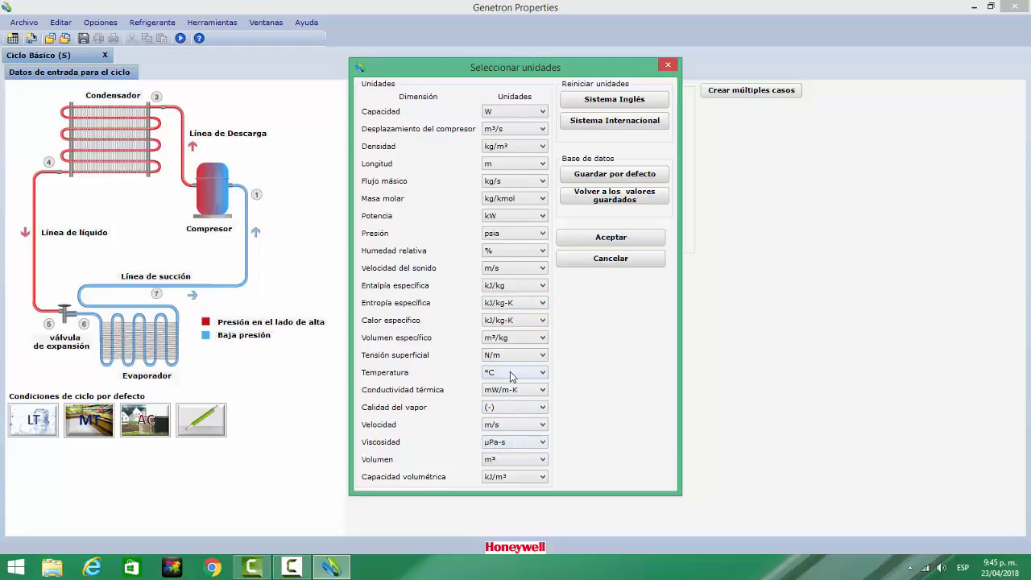
left_click(582, 239)
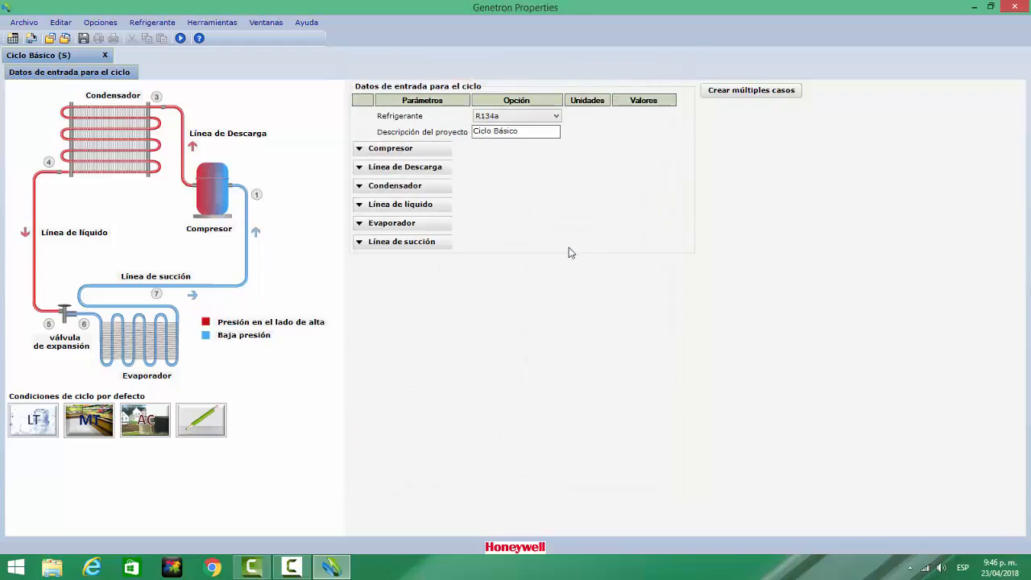
Step: Select isobutane as the cycle's refrigerant and expand the compressor parameters
left_click(556, 117)
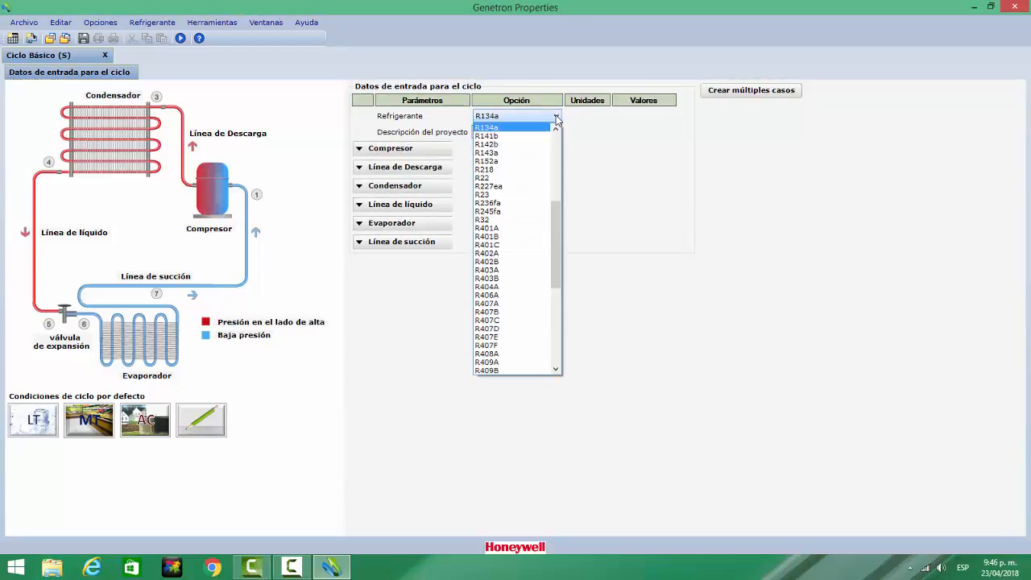
left_click_drag(558, 240, 562, 174)
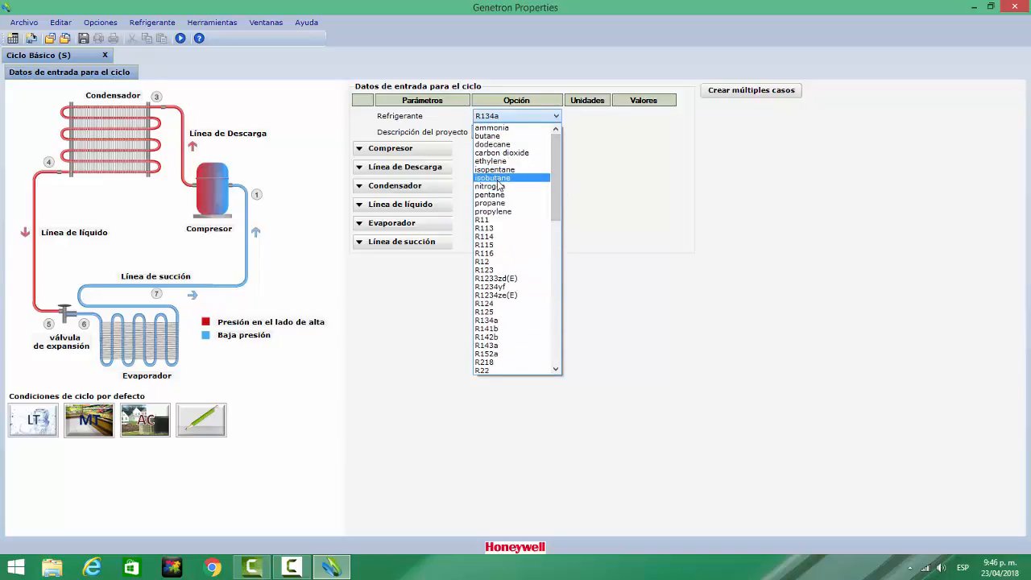
left_click(499, 181)
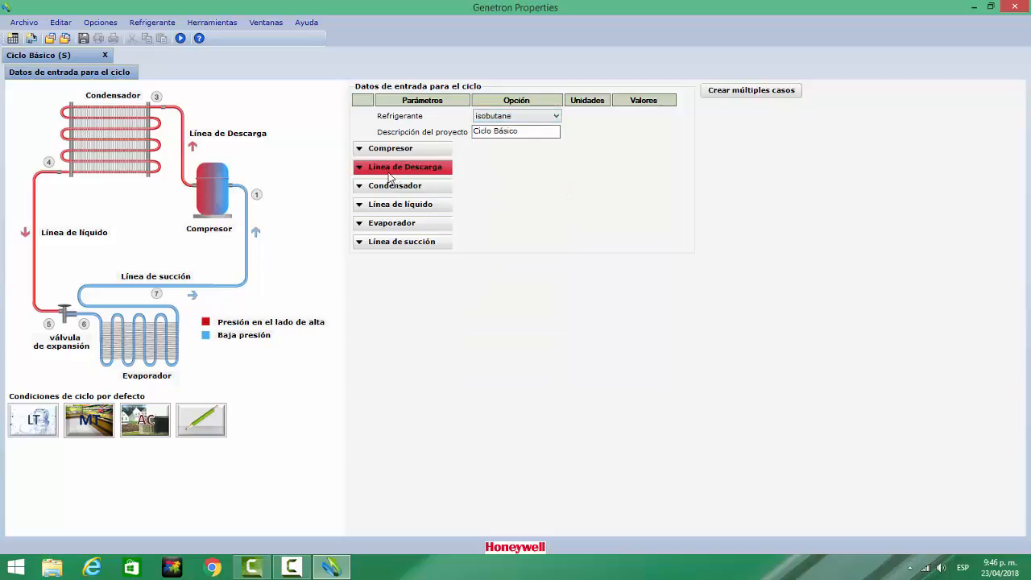
left_click(363, 155)
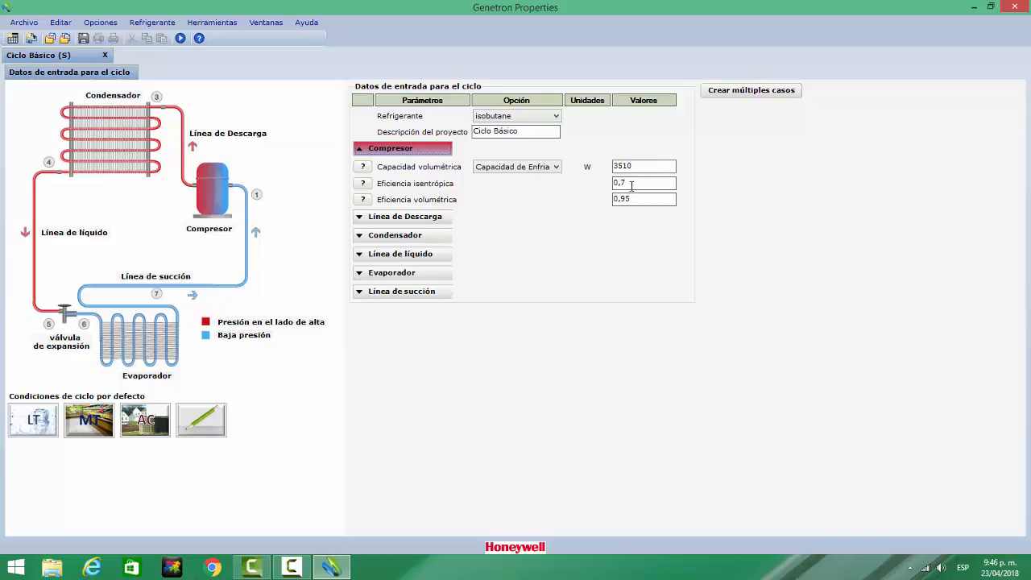
left_click(633, 185)
Step: Define the discharge line by condenser inlet temperature (Temperatura de entrada al condensador) and by pressure drop (Caída de presión)
left_click(359, 218)
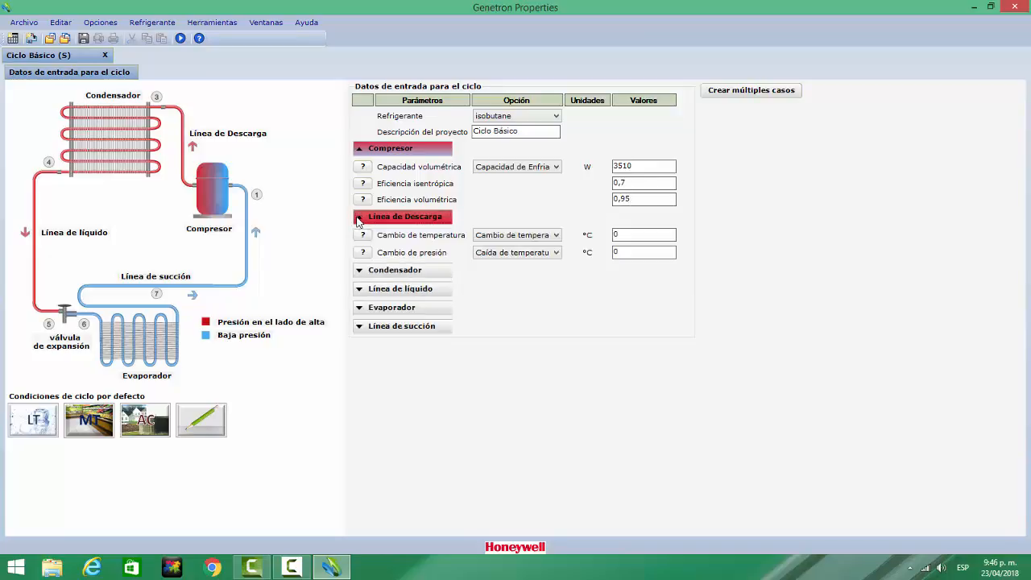
left_click(556, 235)
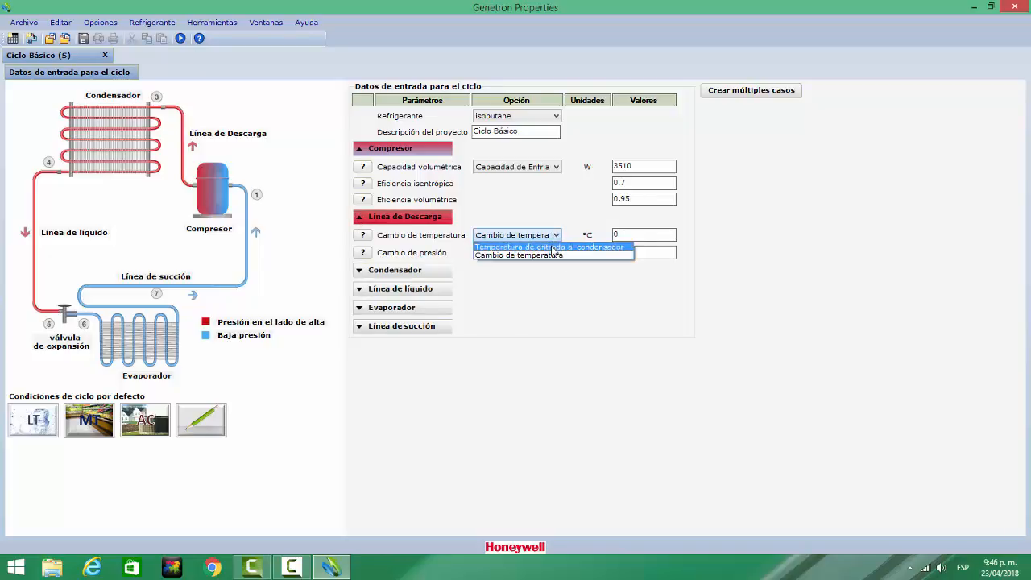
left_click(554, 247)
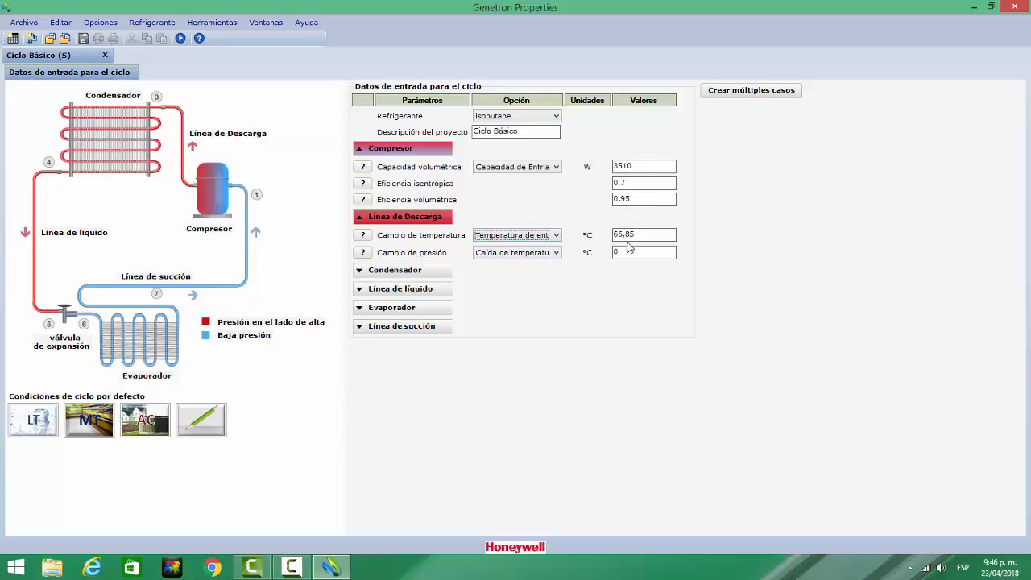
left_click(555, 253)
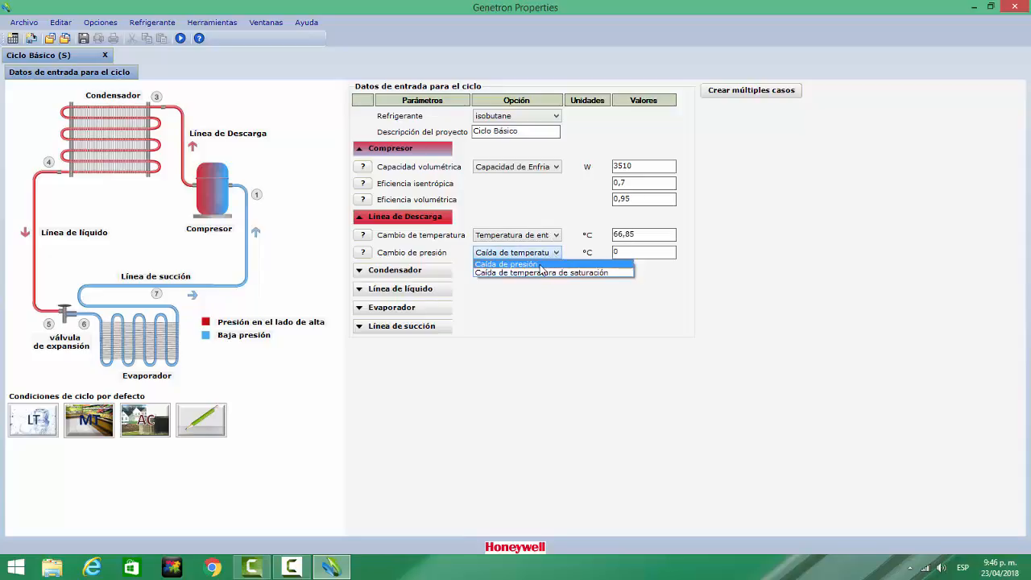
left_click(541, 264)
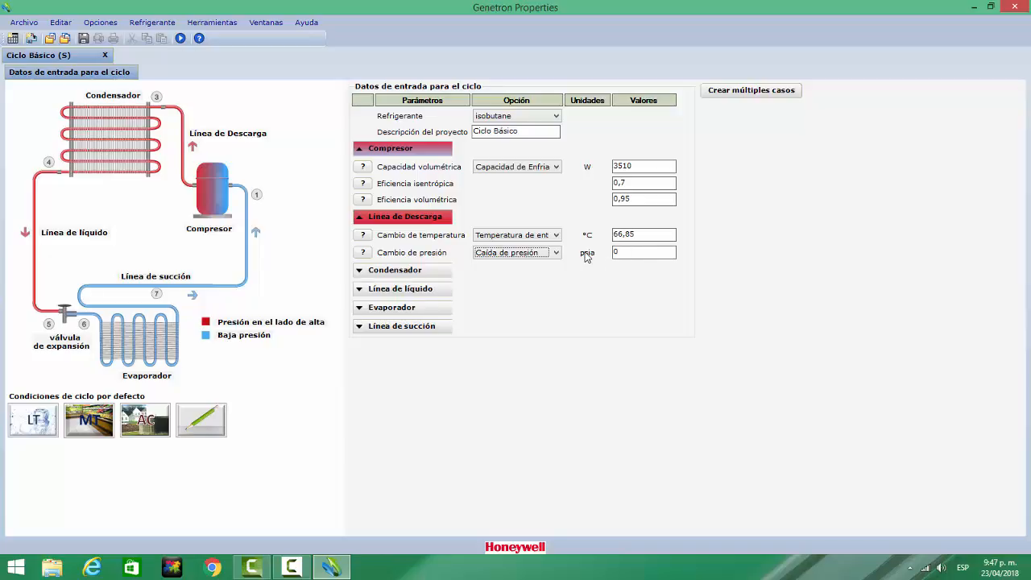
Step: Define the condenser with a condensing temperature of 55 °C and outlet subcooling (Subenfriamiento a la salida) as its temperature data
left_click(360, 271)
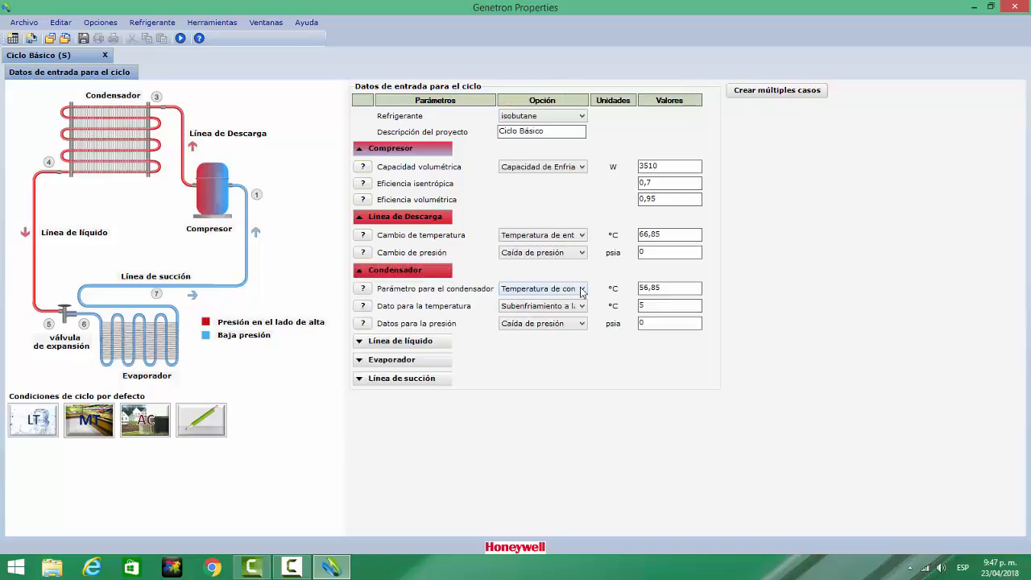
left_click(573, 290)
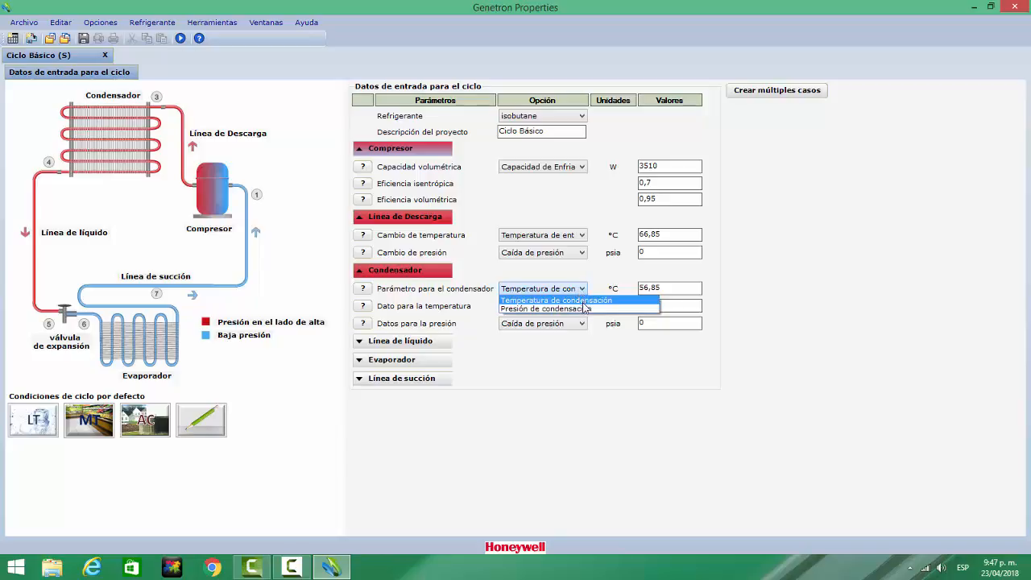
left_click(585, 302)
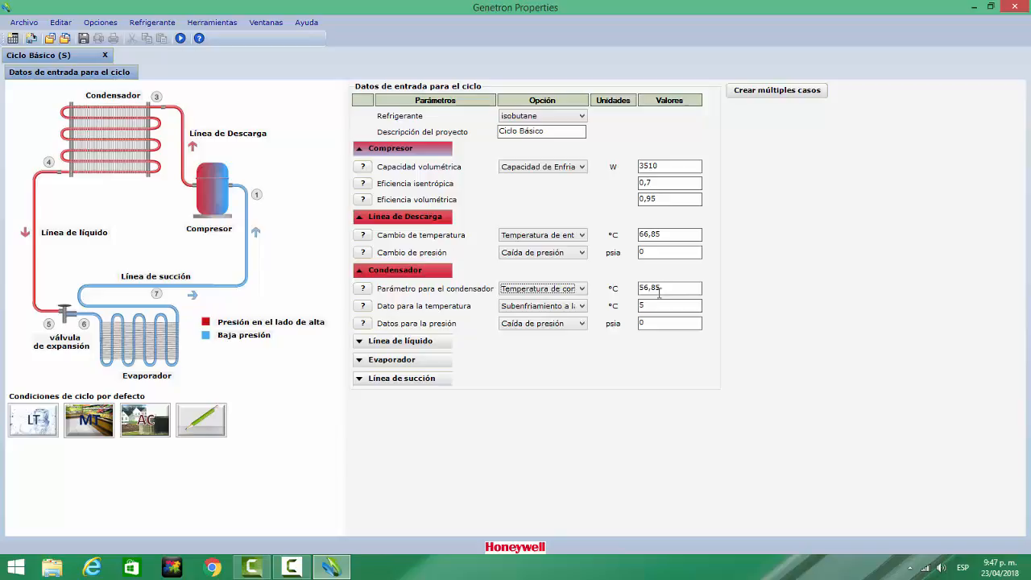
left_click_drag(661, 288, 640, 287)
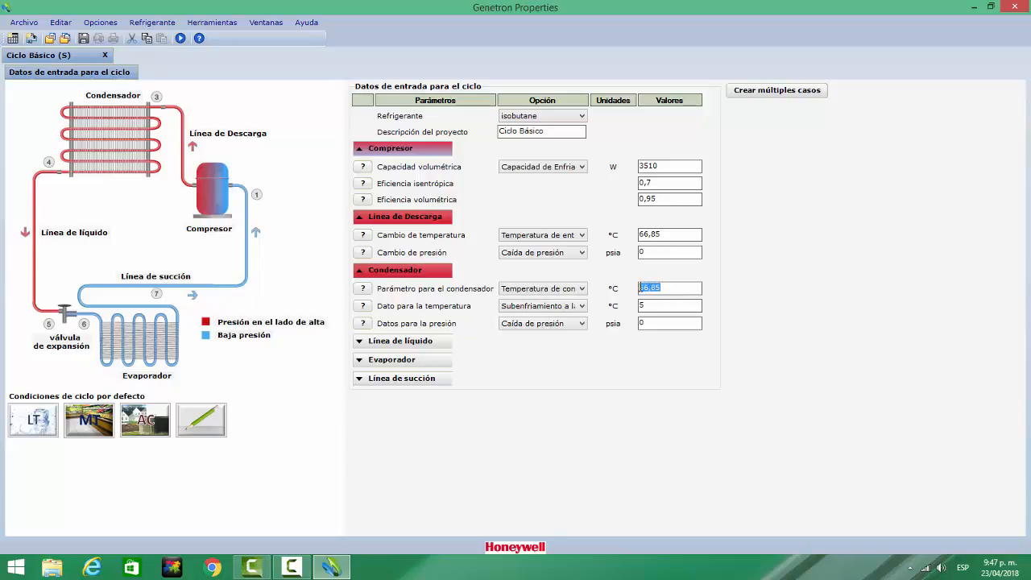
type("55")
left_click(581, 307)
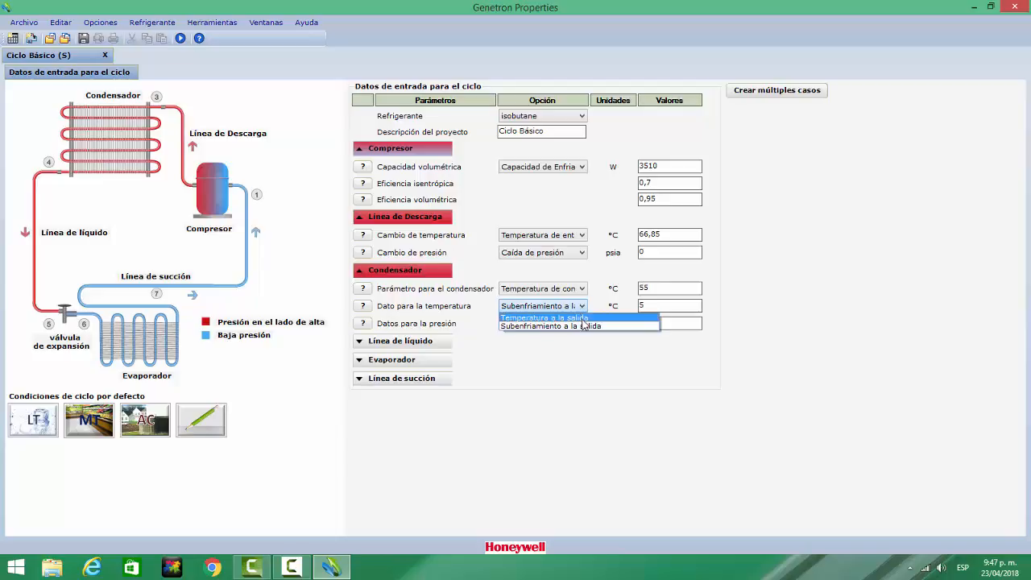
left_click(585, 330)
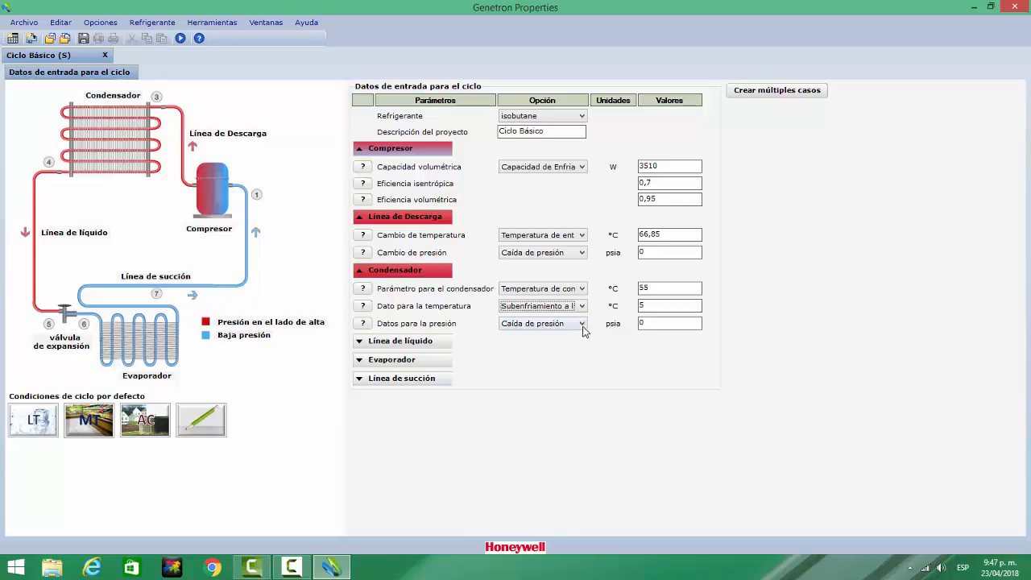
left_click(658, 325)
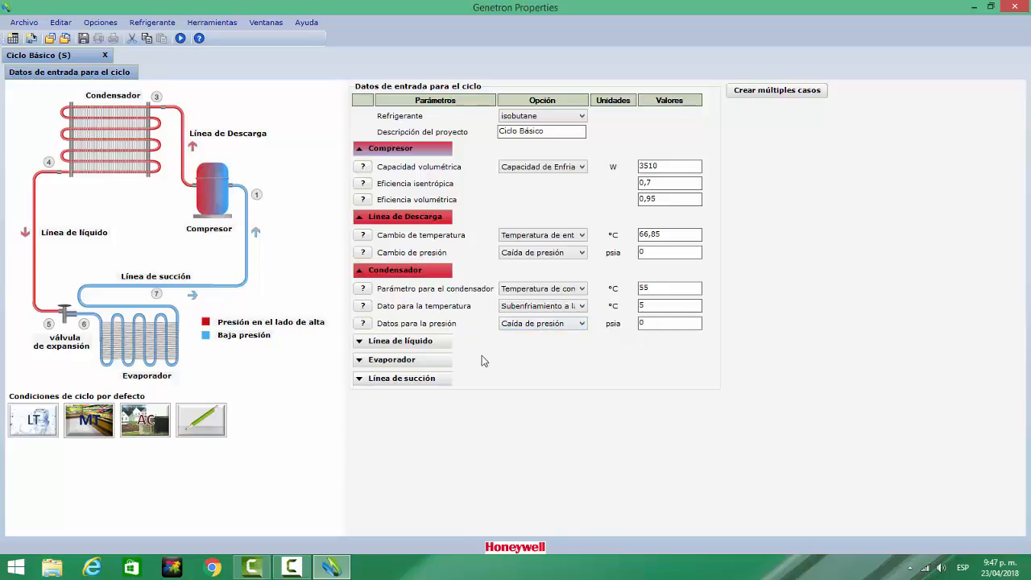
Step: Define the liquid line with an expansion device inlet temperature of 48 °C and its pressure change as Caída de presión
left_click(368, 342)
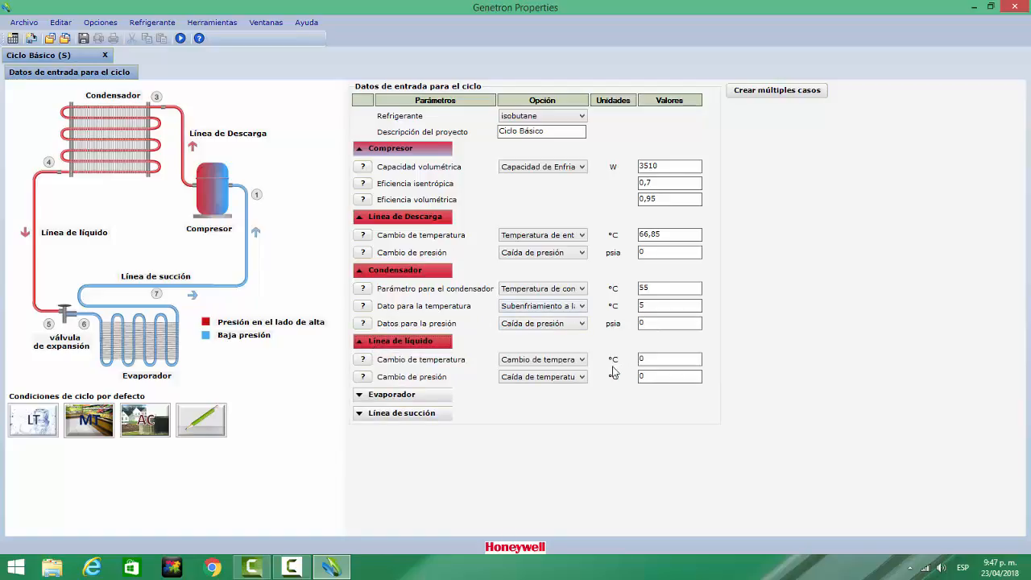
left_click(581, 360)
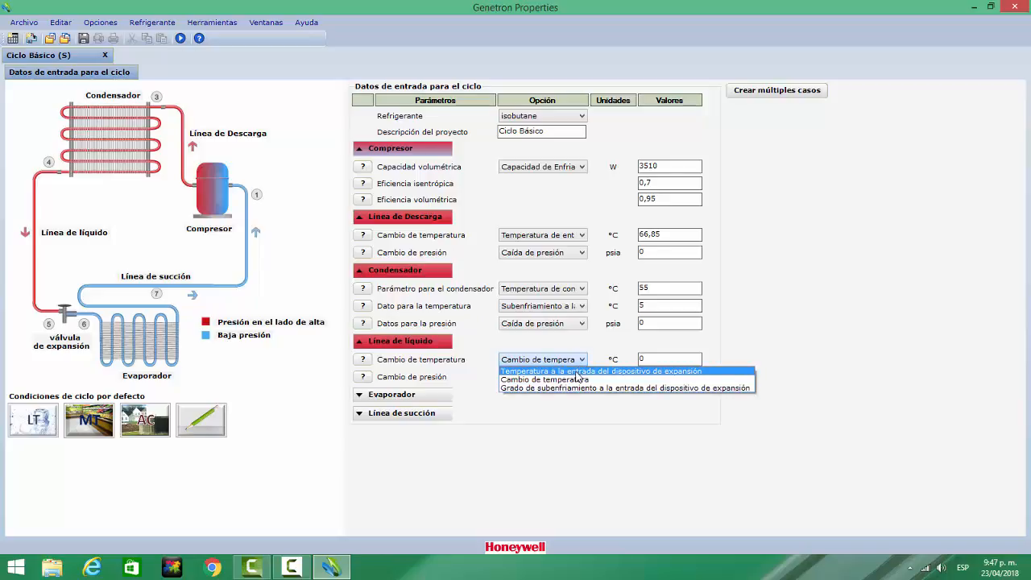
left_click(577, 371)
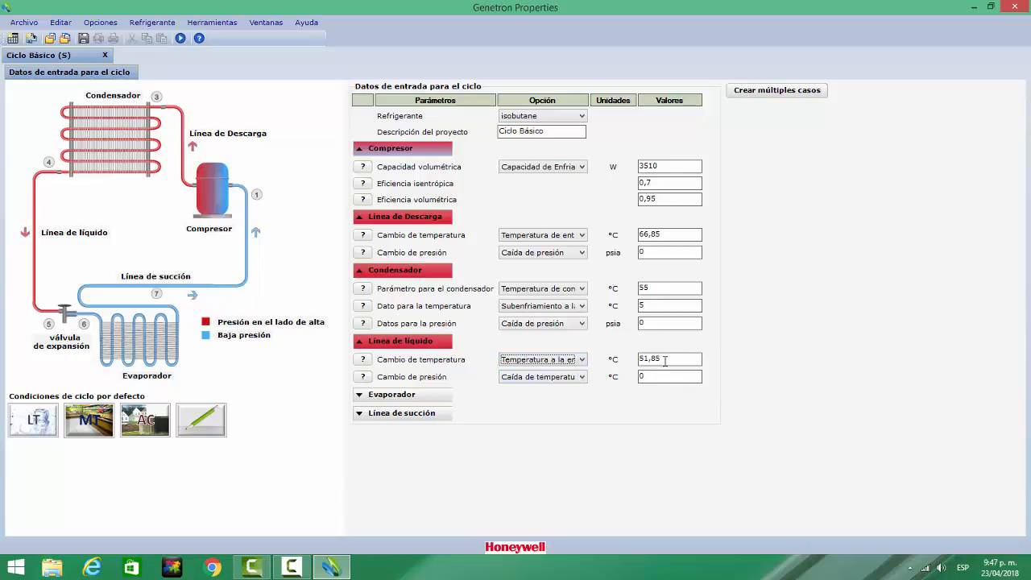
left_click_drag(666, 359, 640, 360)
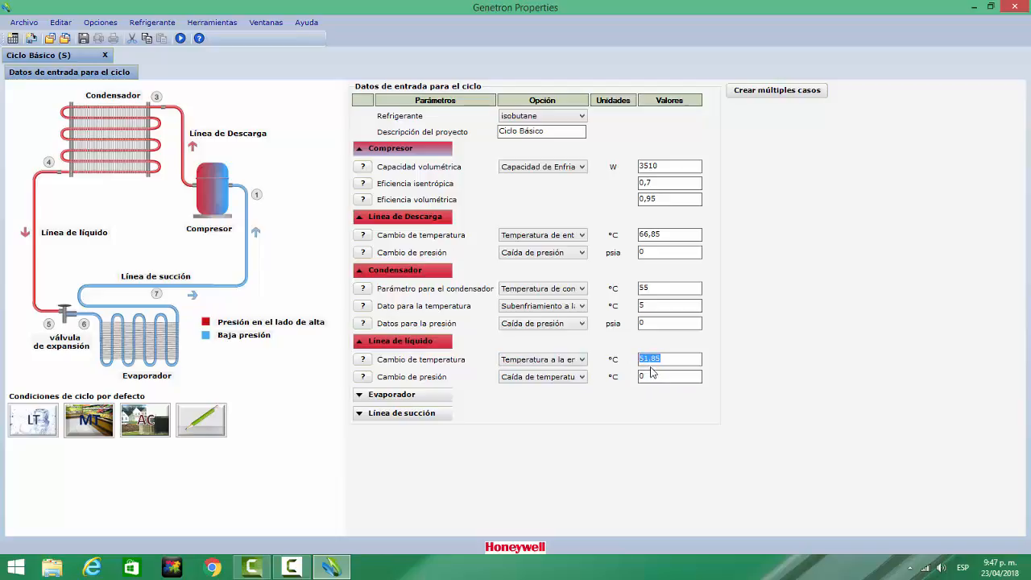
type("48")
left_click(562, 377)
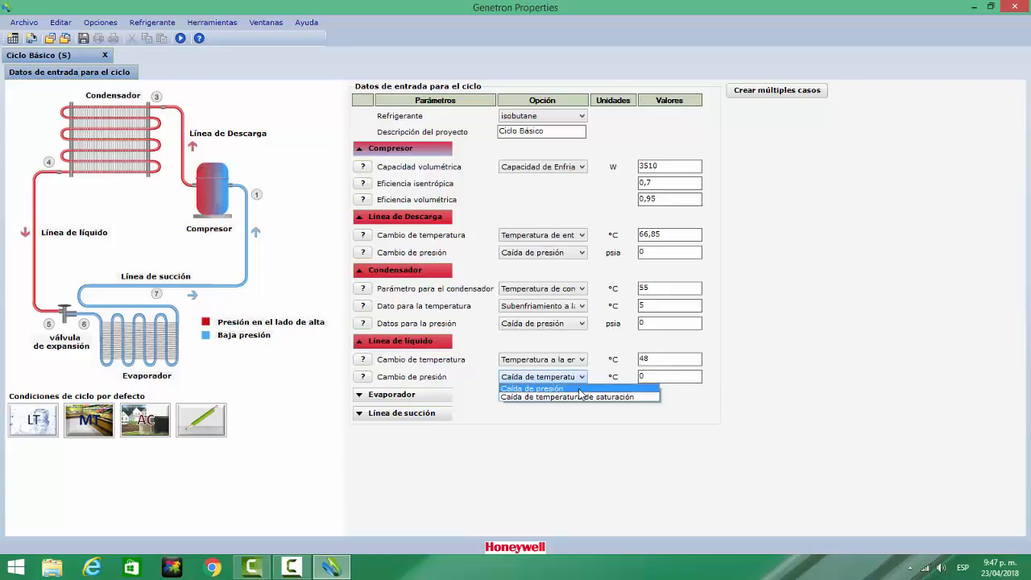
left_click(579, 389)
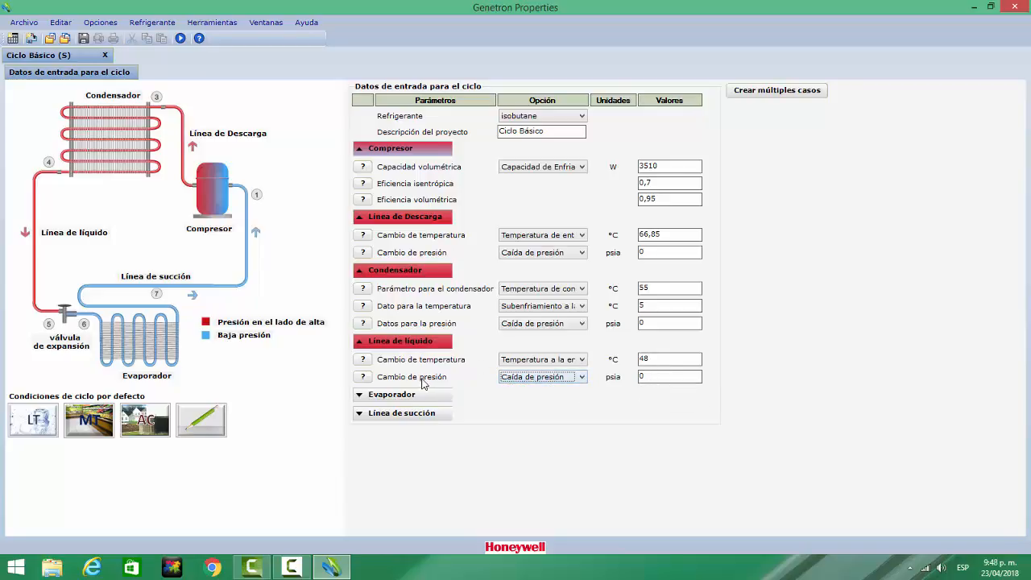
Step: Define the evaporator with an evaporating temperature of -15 °C and outlet superheat (Sobrecalentamiento a la salida) as its temperature data
left_click(360, 398)
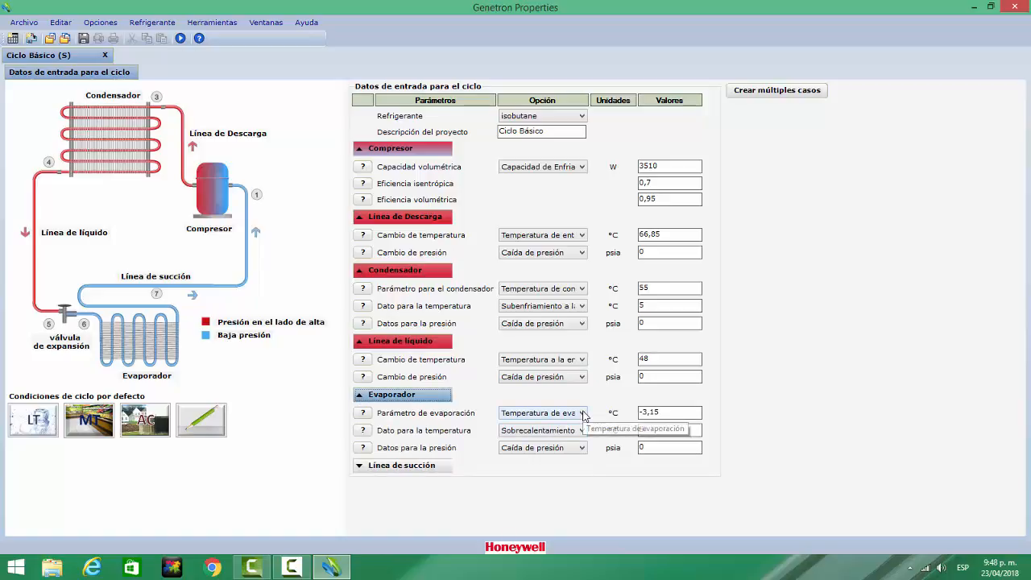
left_click(583, 413)
left_click(584, 425)
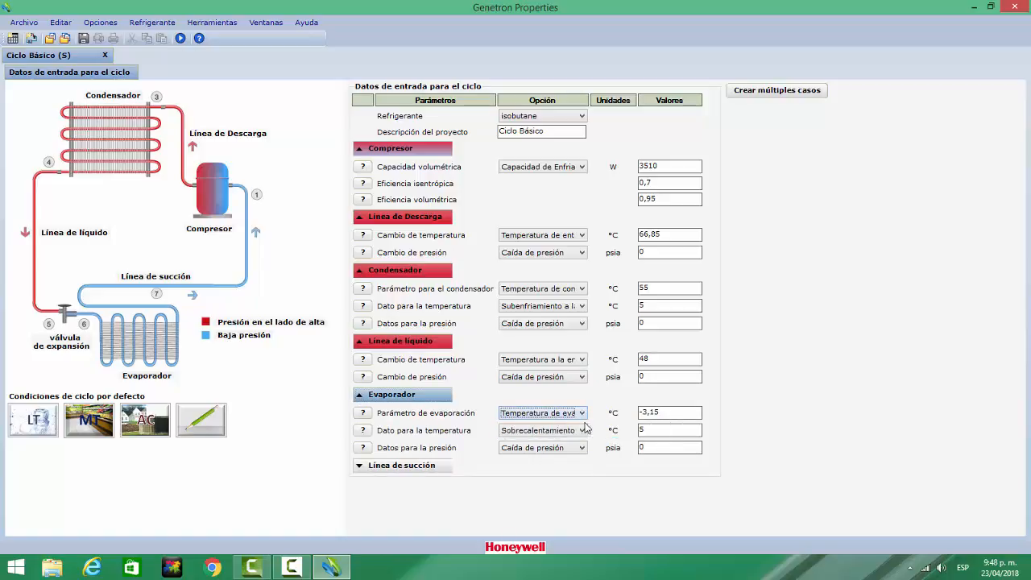
left_click(659, 414)
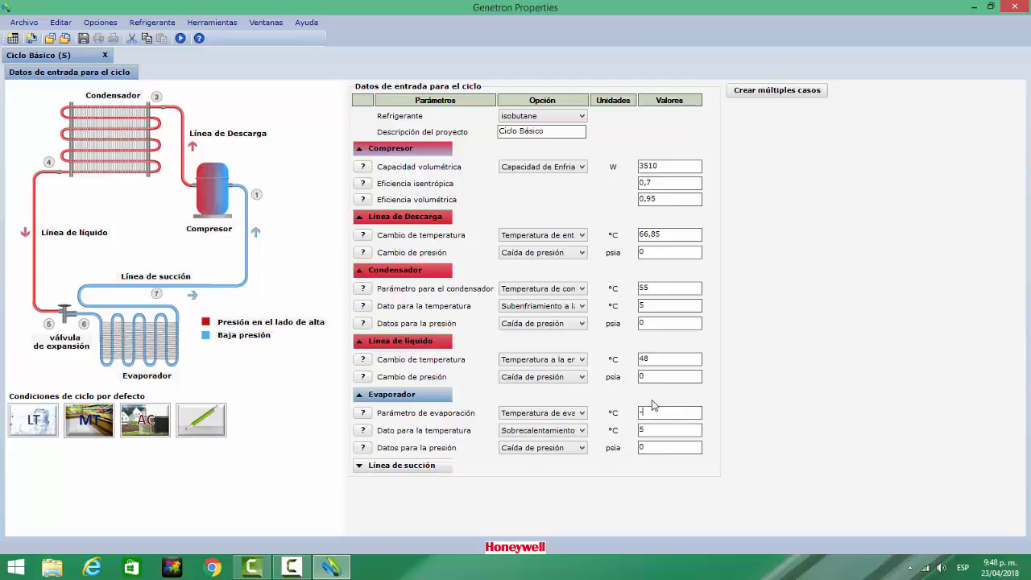
type("15")
left_click(582, 431)
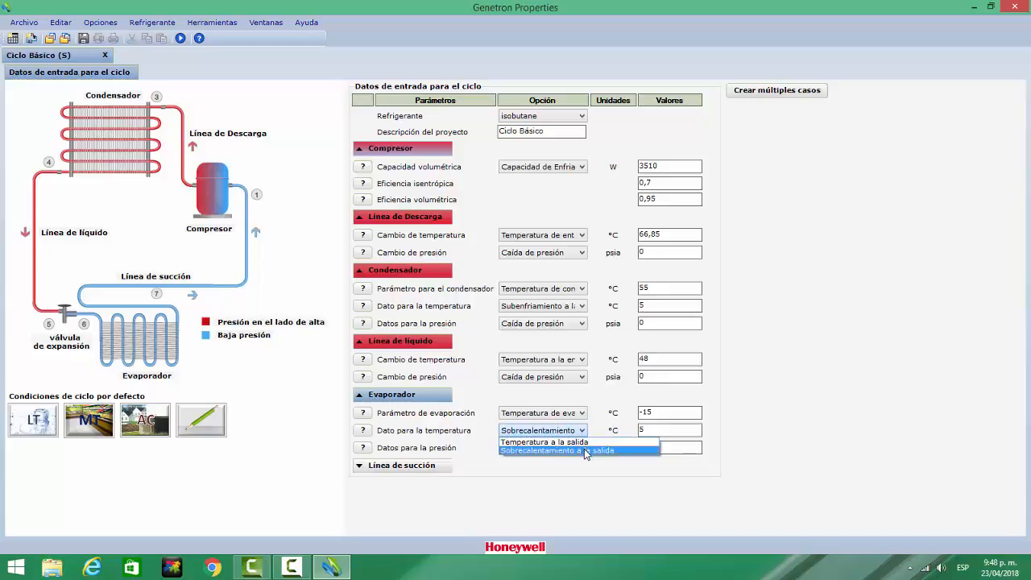
left_click(586, 452)
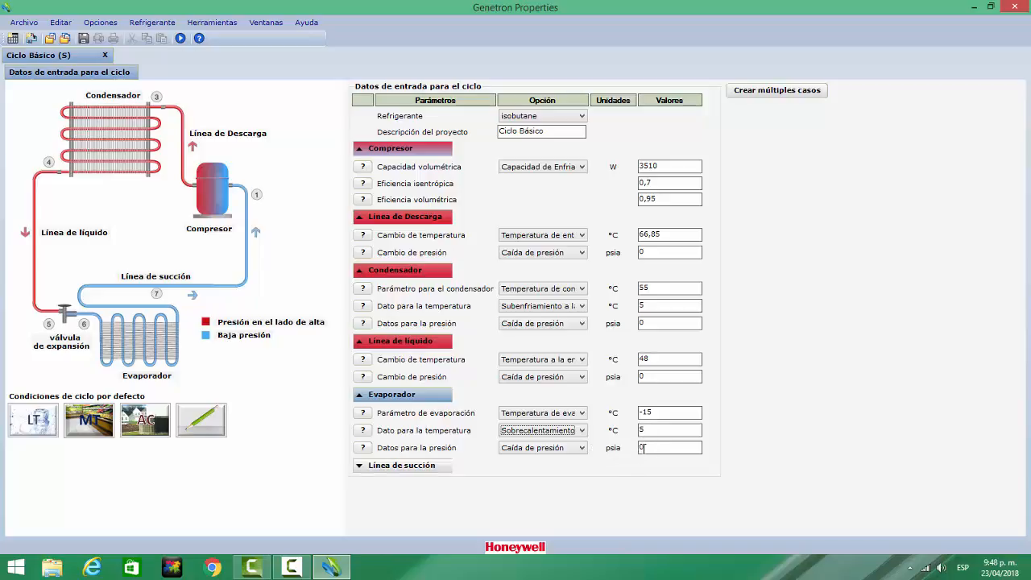
Step: Define the suction line with a compressor suction temperature (Temperatura de succión del compresor) of 2 °C and its pressure change as Caída de presión
left_click(365, 467)
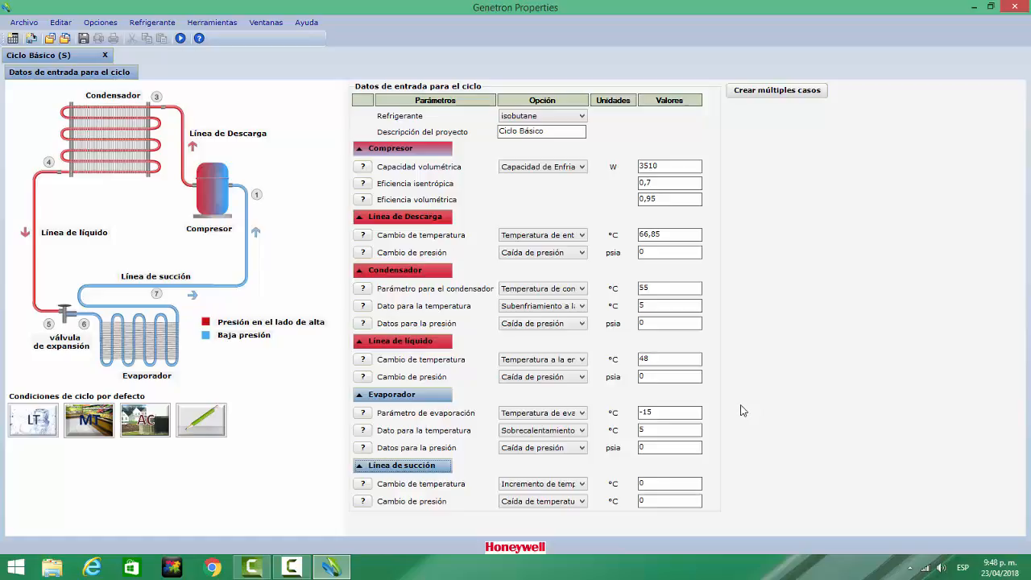
left_click(581, 486)
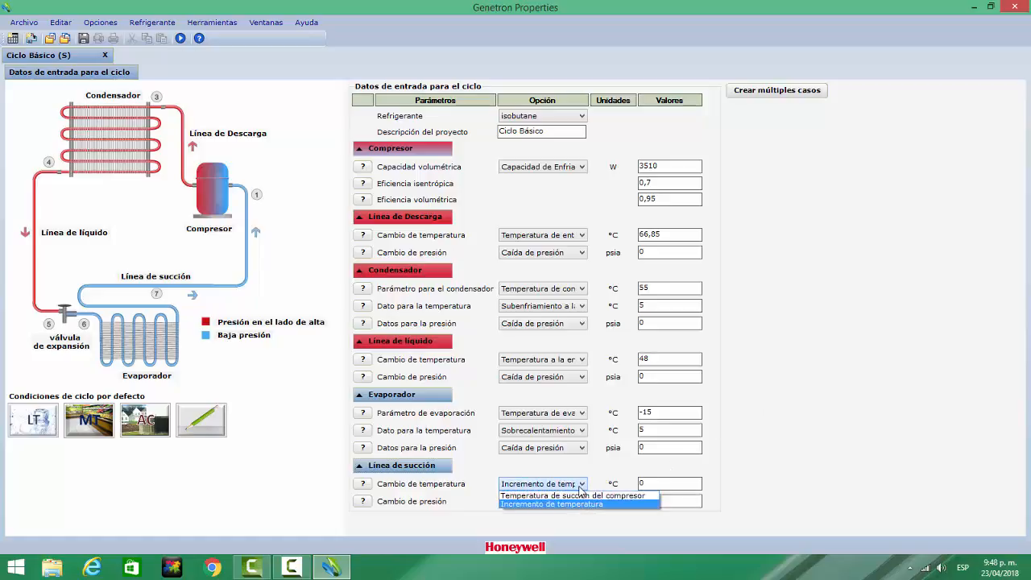
left_click(583, 496)
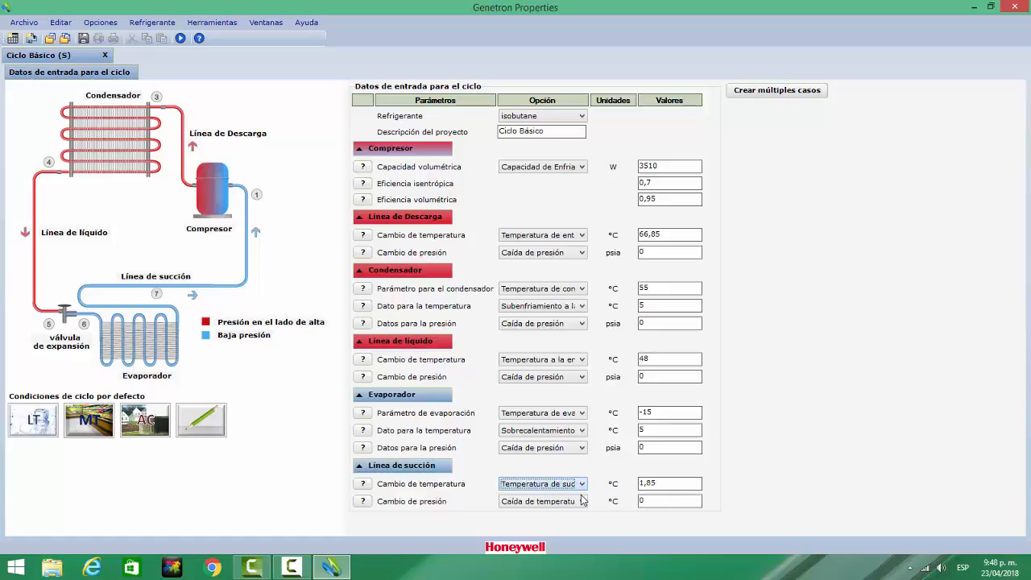
left_click(656, 483)
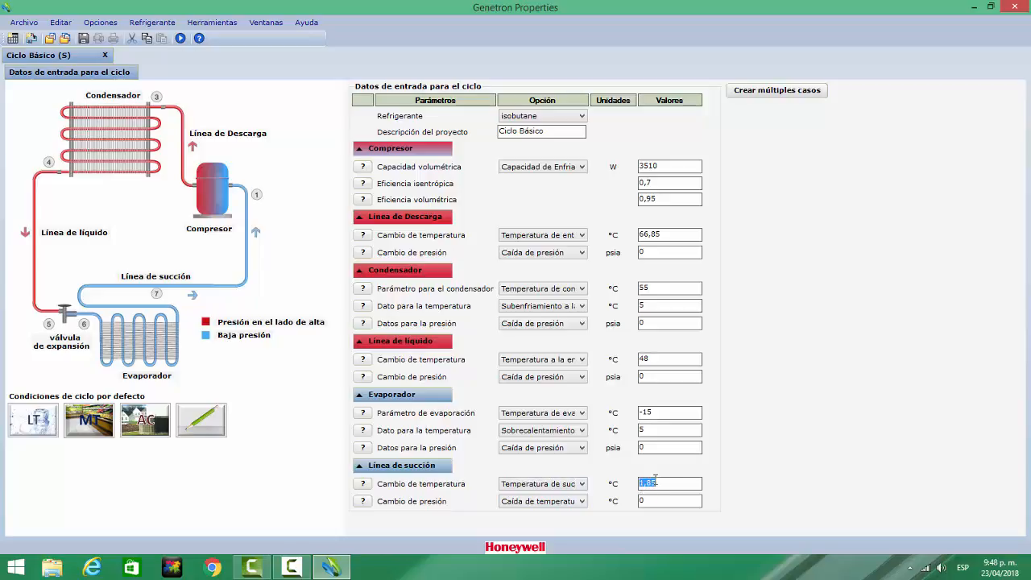
type("2")
left_click(585, 502)
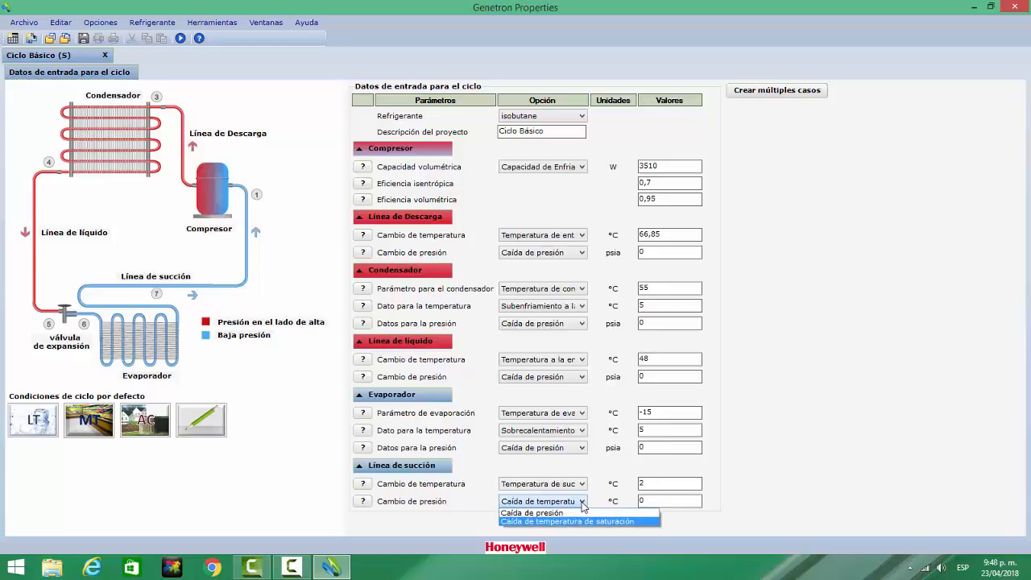
left_click(580, 513)
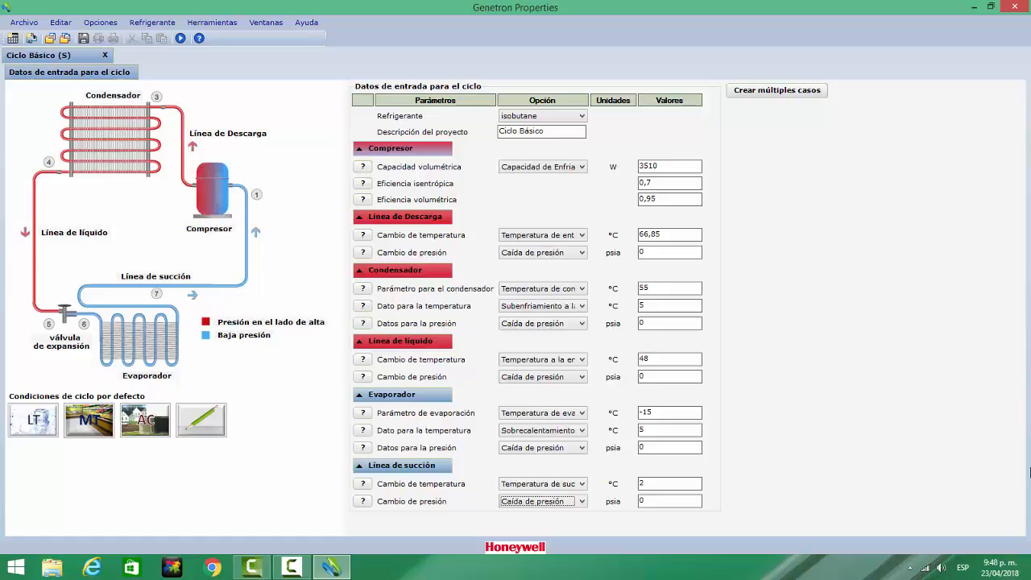
Step: Run the cycle simulation and plot its results as a T-s diagram and a P-H diagram
left_click(181, 39)
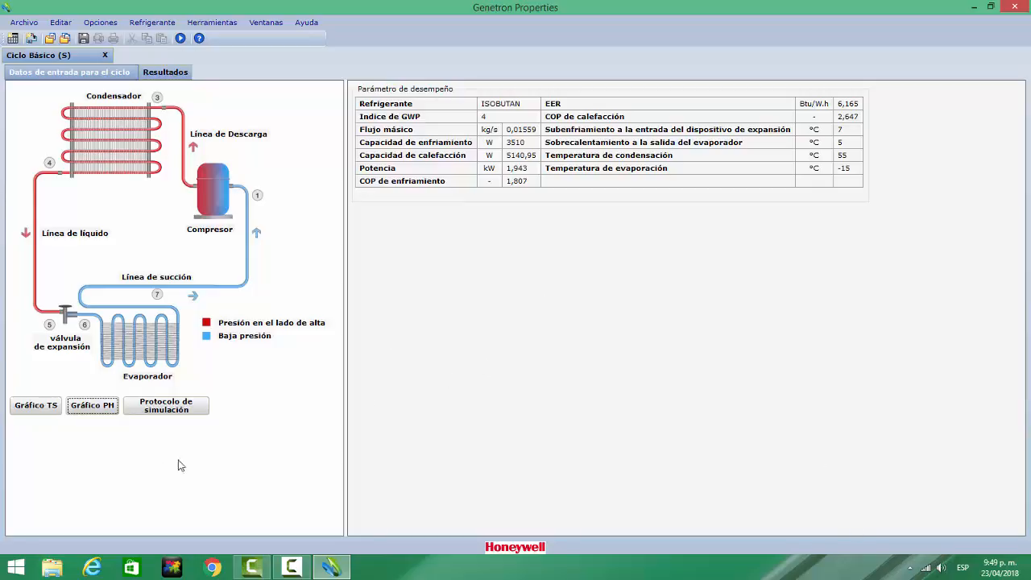
left_click(37, 408)
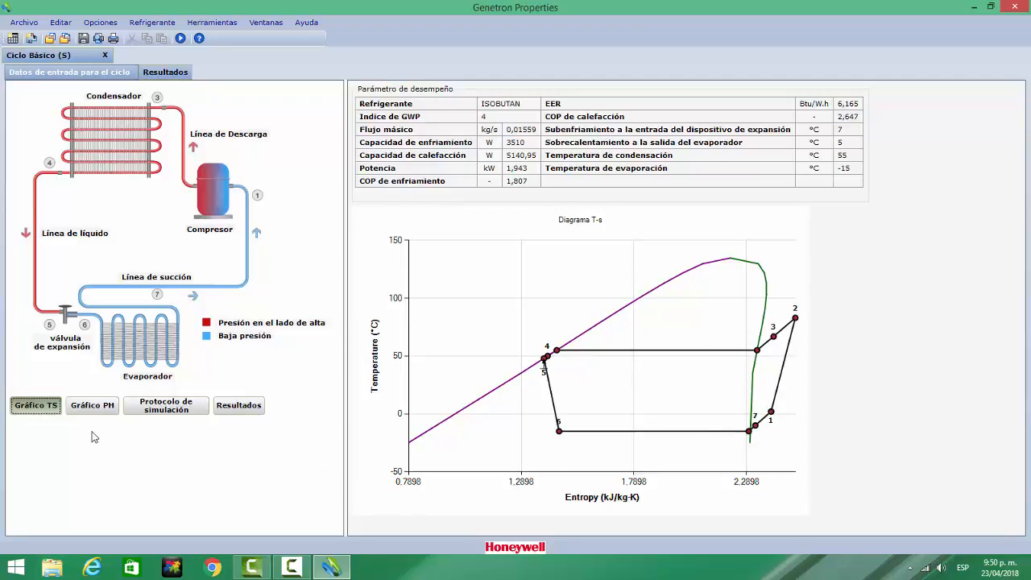
left_click(90, 407)
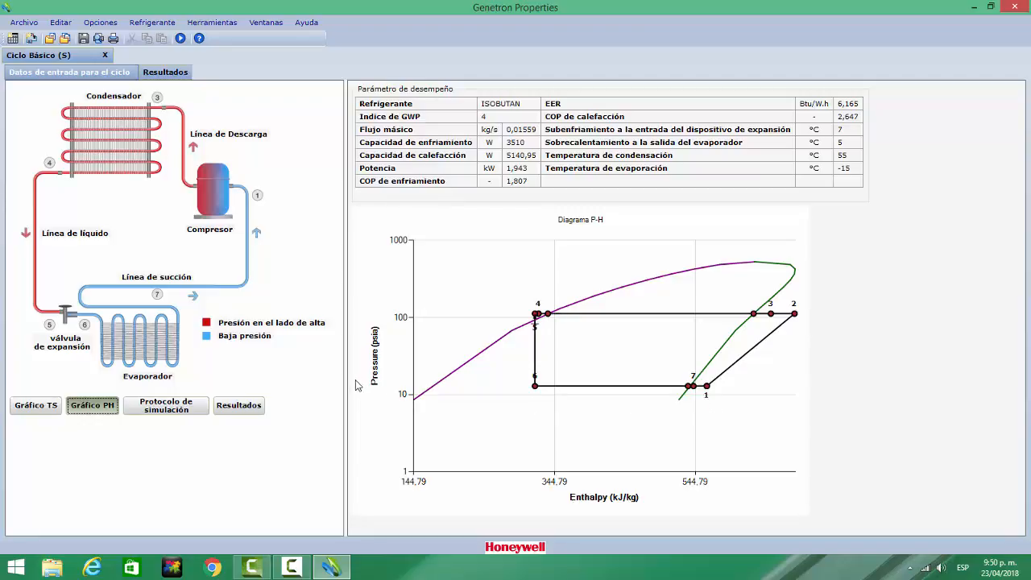
Step: Examine the simulation protocol's input data, performance parameters, evaporator, suction line and discharge line sections
left_click(184, 411)
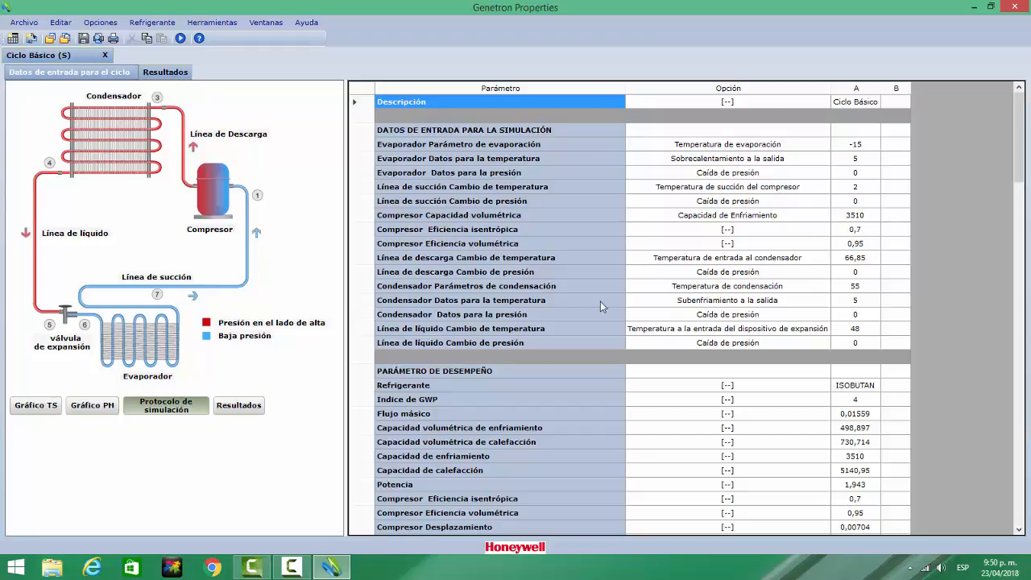
scroll(580, 306, "down", 4)
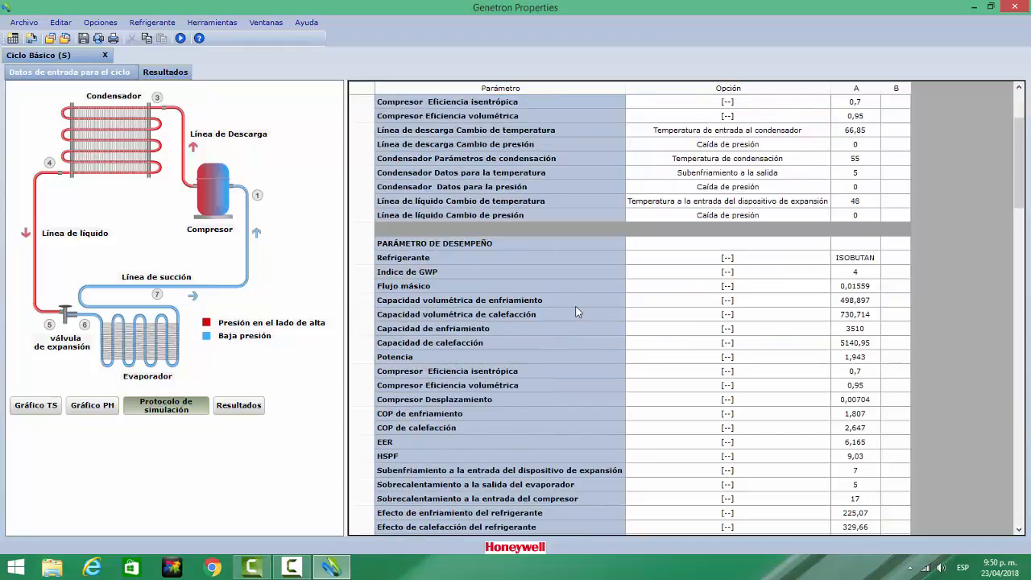
scroll(517, 273, "down", 1)
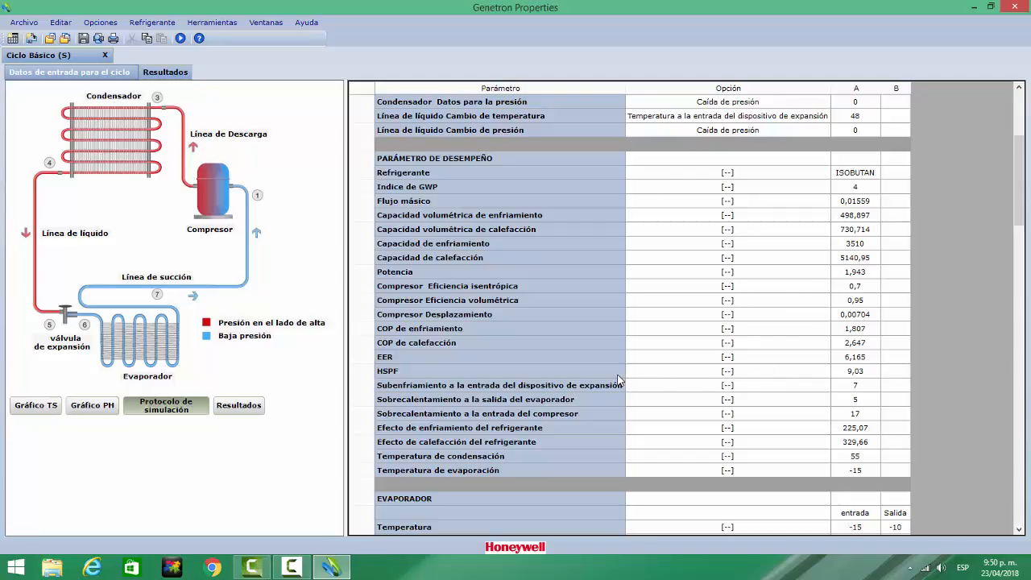
scroll(619, 379, "down", 6)
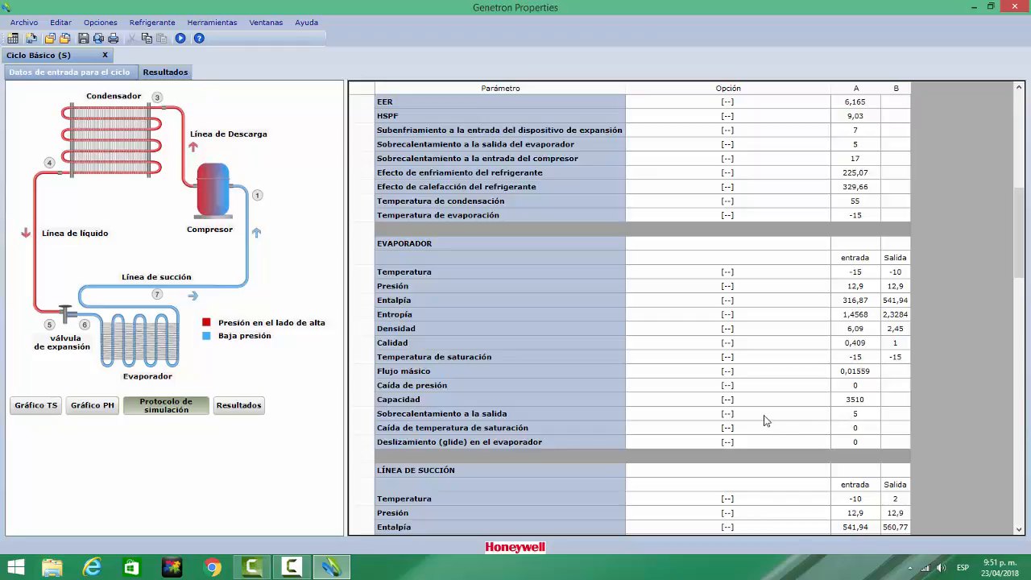
scroll(765, 420, "down", 5)
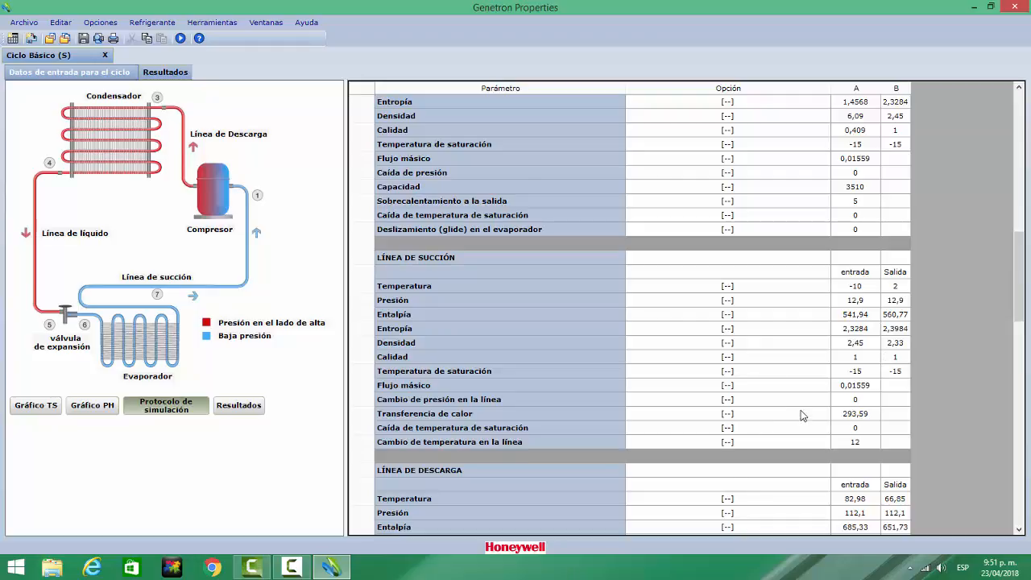
scroll(766, 411, "down", 1)
scroll(766, 407, "down", 4)
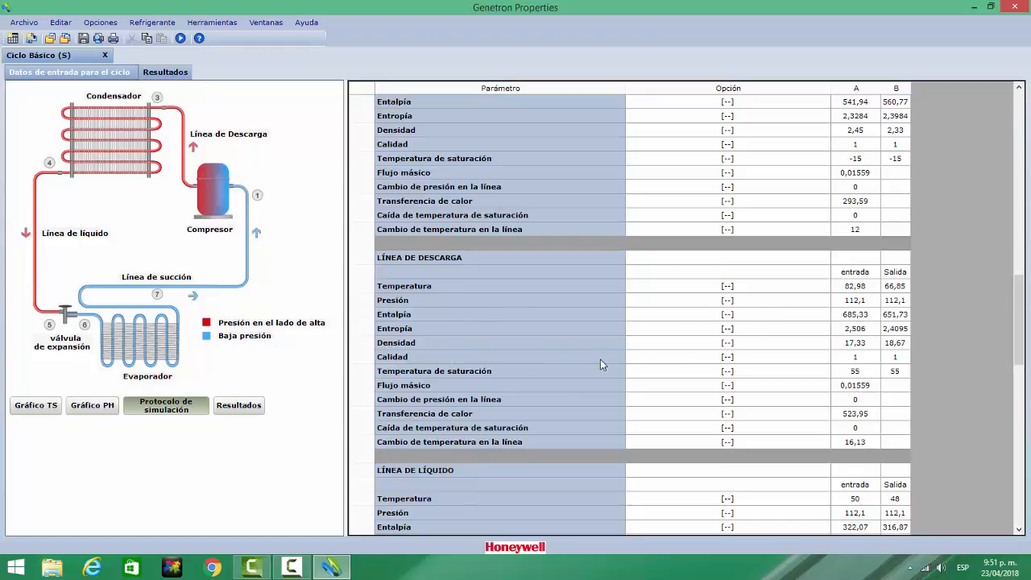
scroll(599, 364, "down", 2)
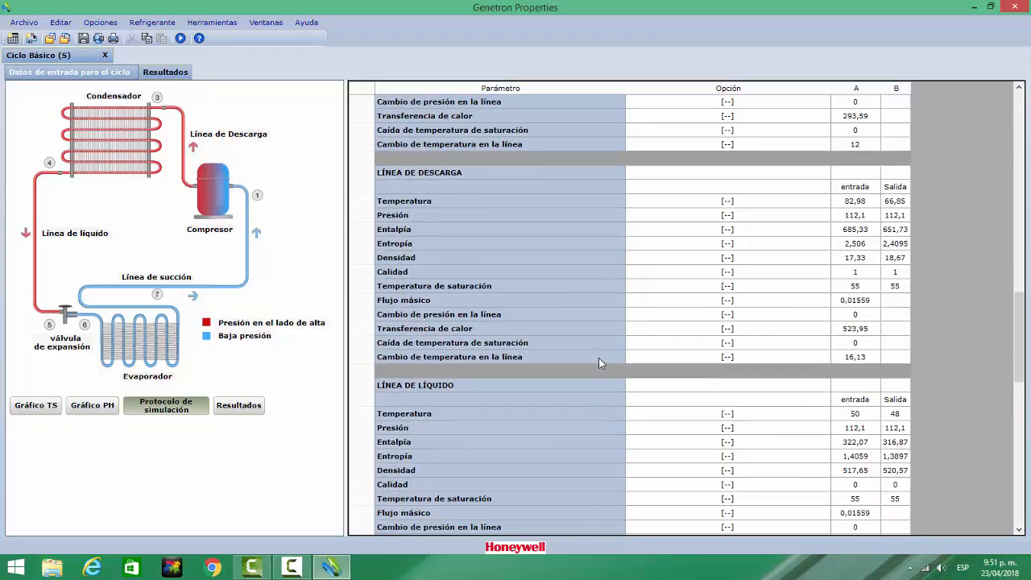
Step: Examine the protocol's compressor, condenser and expansion device sections, and return to the performance results summary
scroll(598, 357, "down", 8)
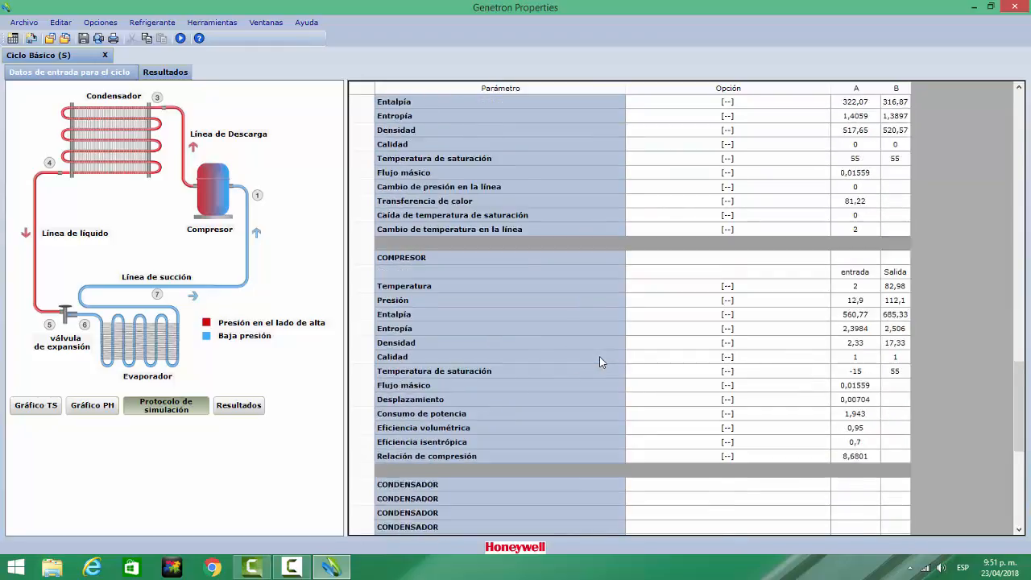
scroll(599, 356, "down", 1)
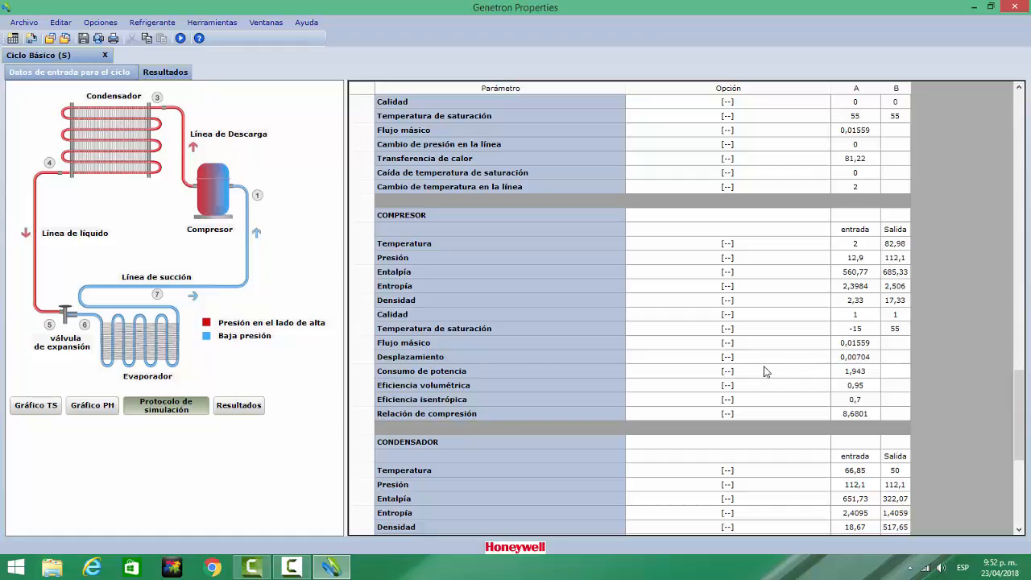
scroll(757, 398, "down", 4)
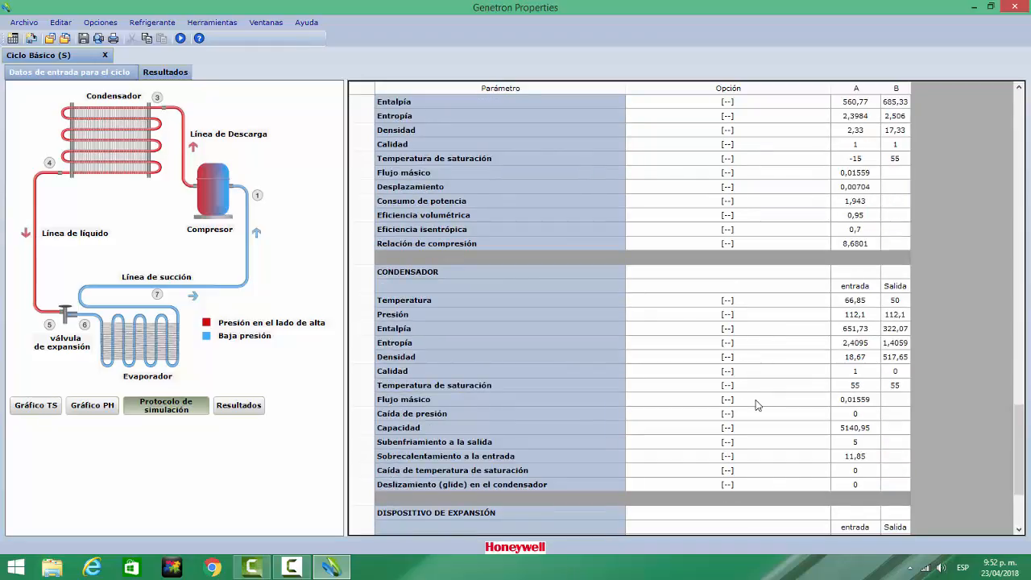
scroll(757, 405, "down", 1)
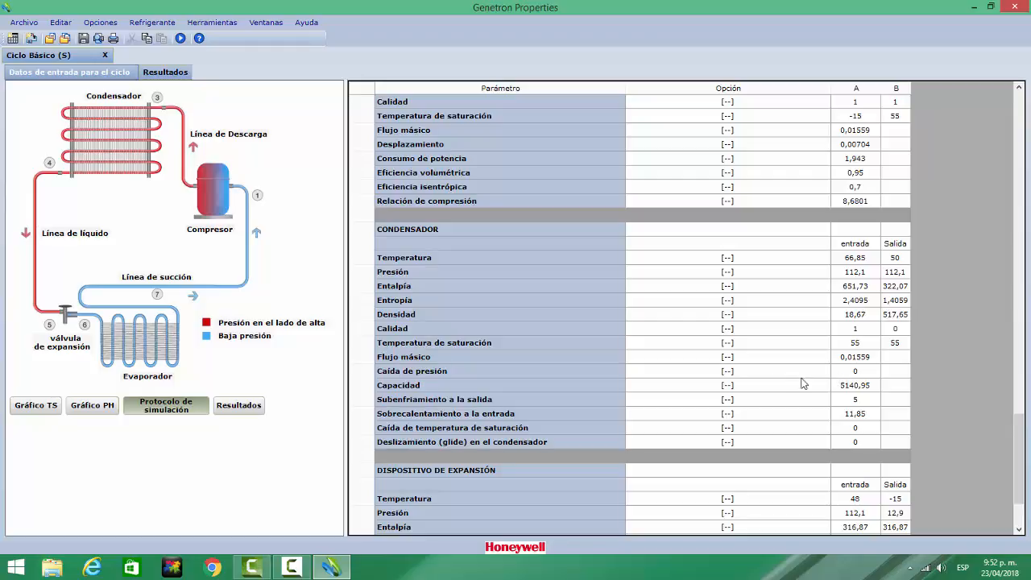
scroll(727, 442, "down", 3)
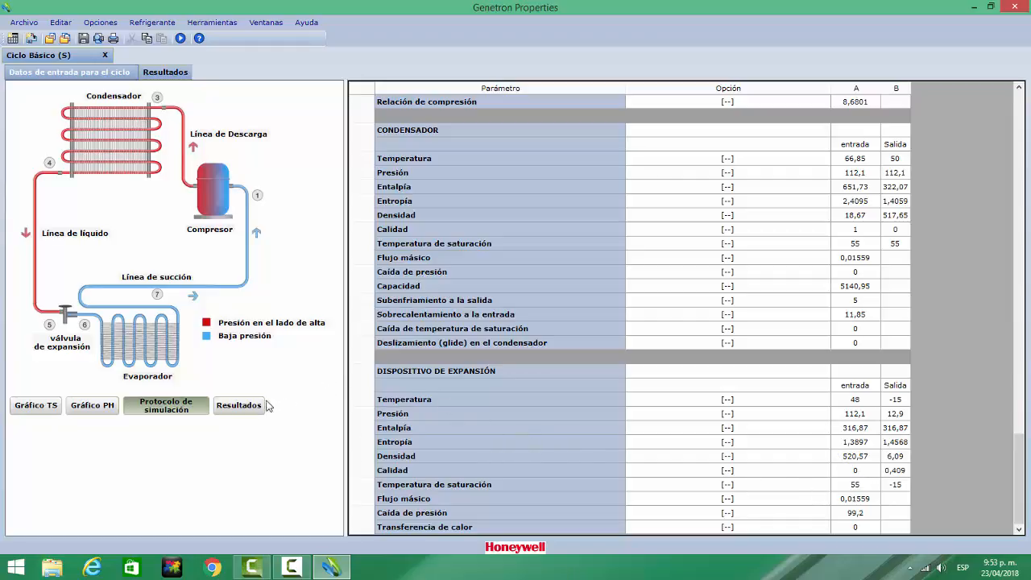
left_click(242, 407)
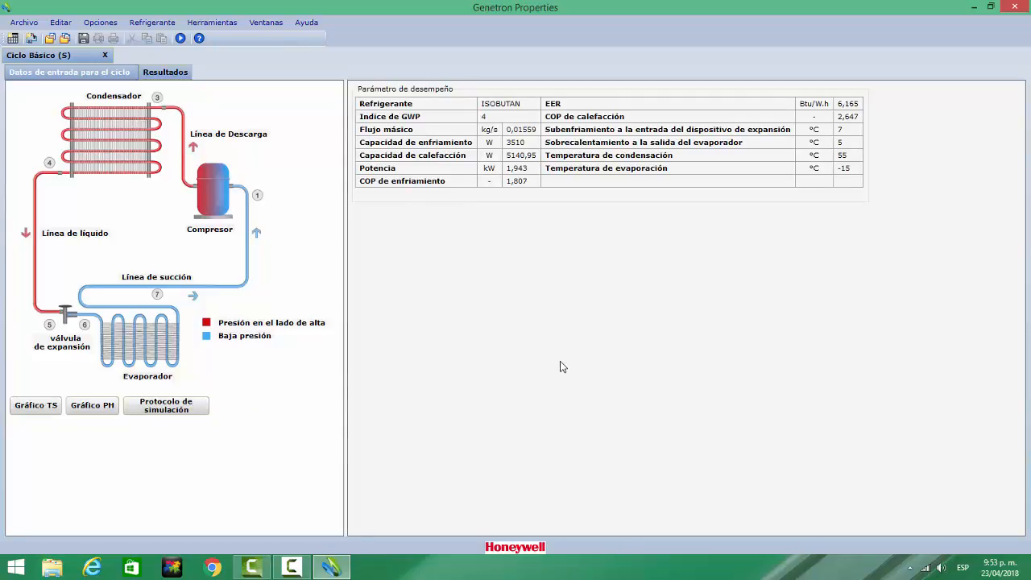